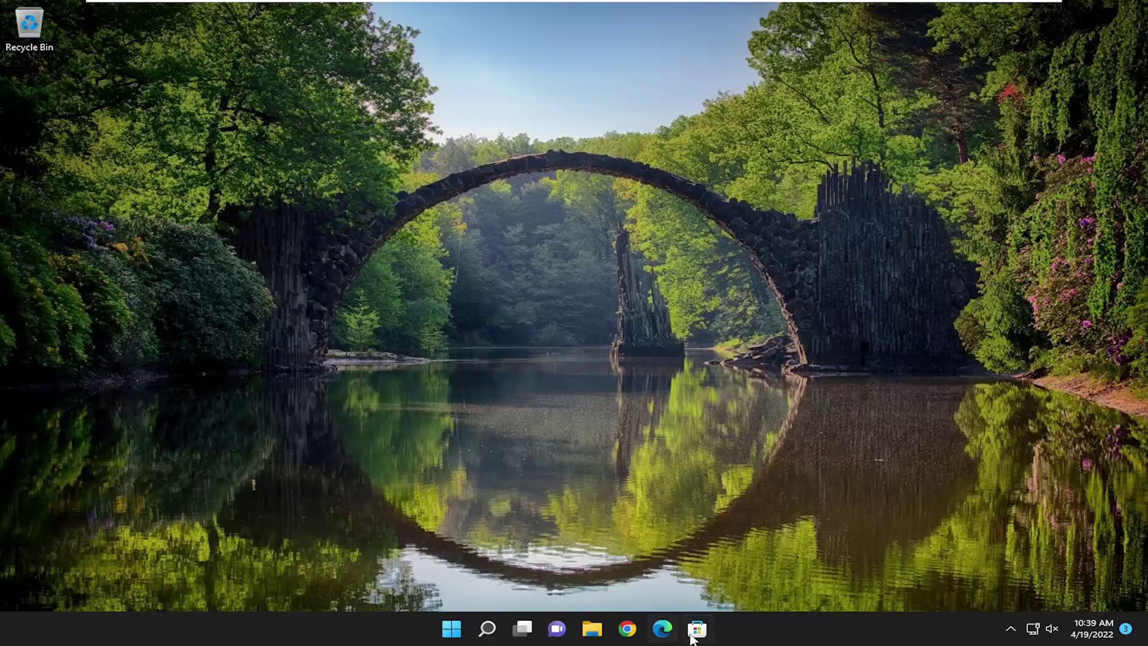
# - Launch Chrome and search the web for 'nvidia driver download'
pyautogui.click(627, 629)
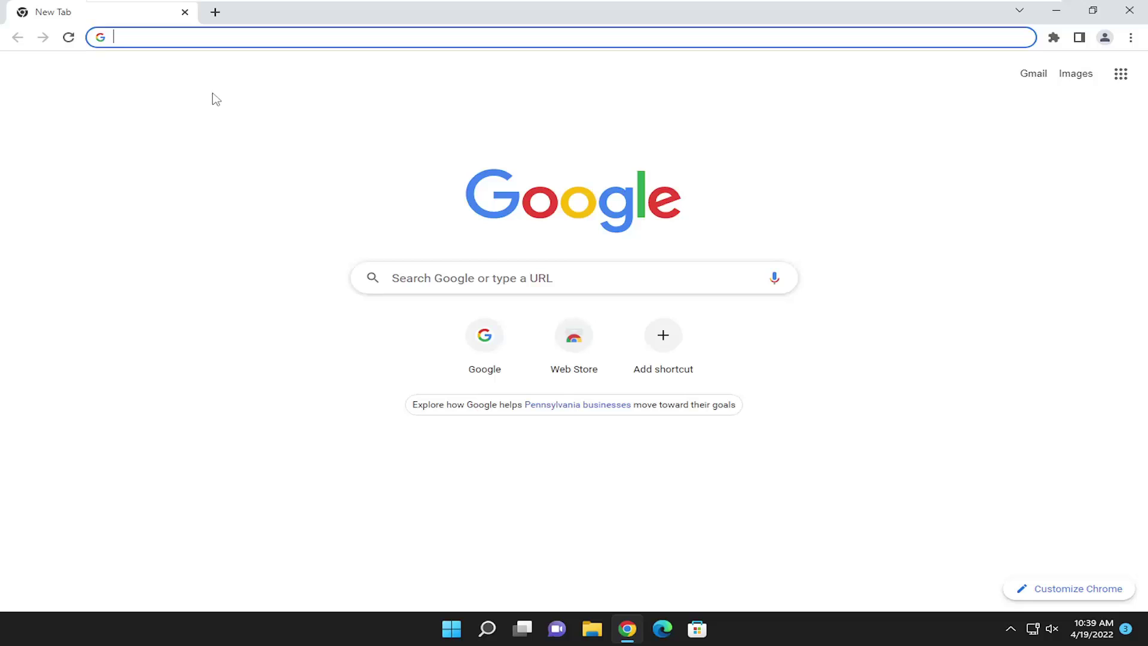
pyautogui.write('nvidia driver download')
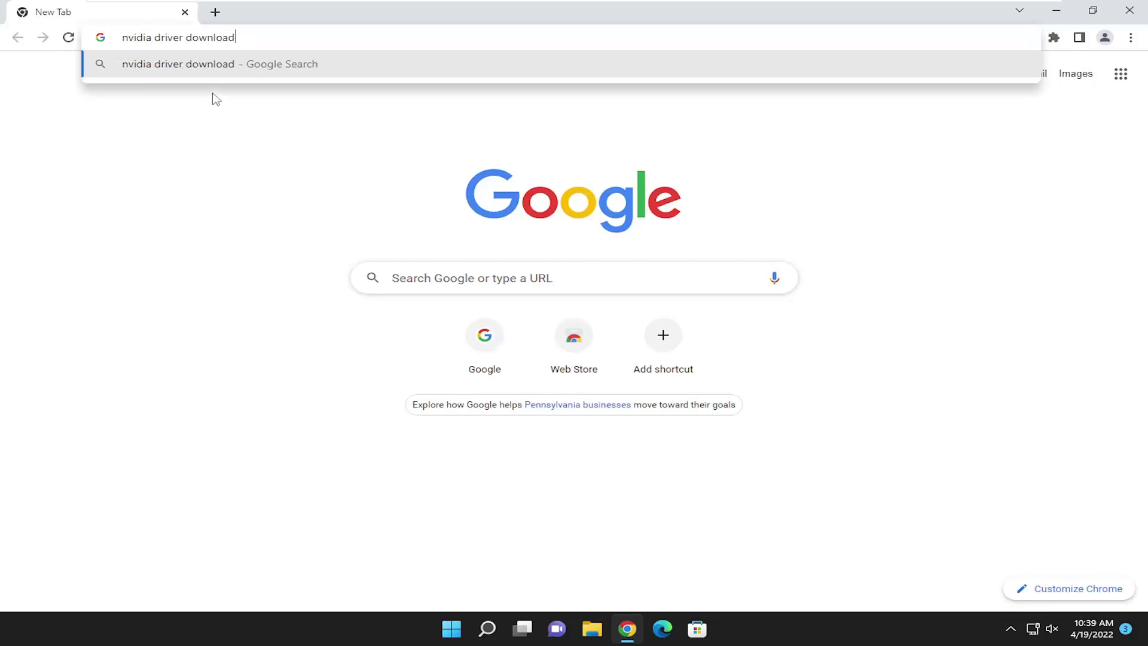
pyautogui.press('Return')
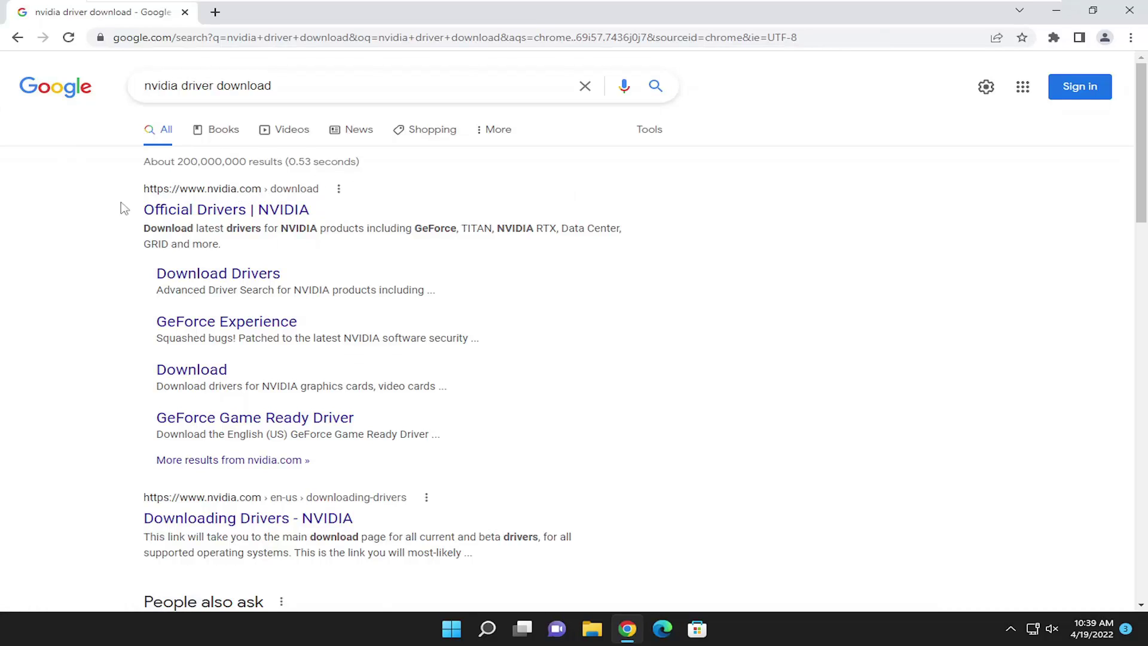
# - Open NVIDIA's official drivers page and choose GeForce, GeForce RTX 30 Series, RTX 3060
pyautogui.click(220, 209)
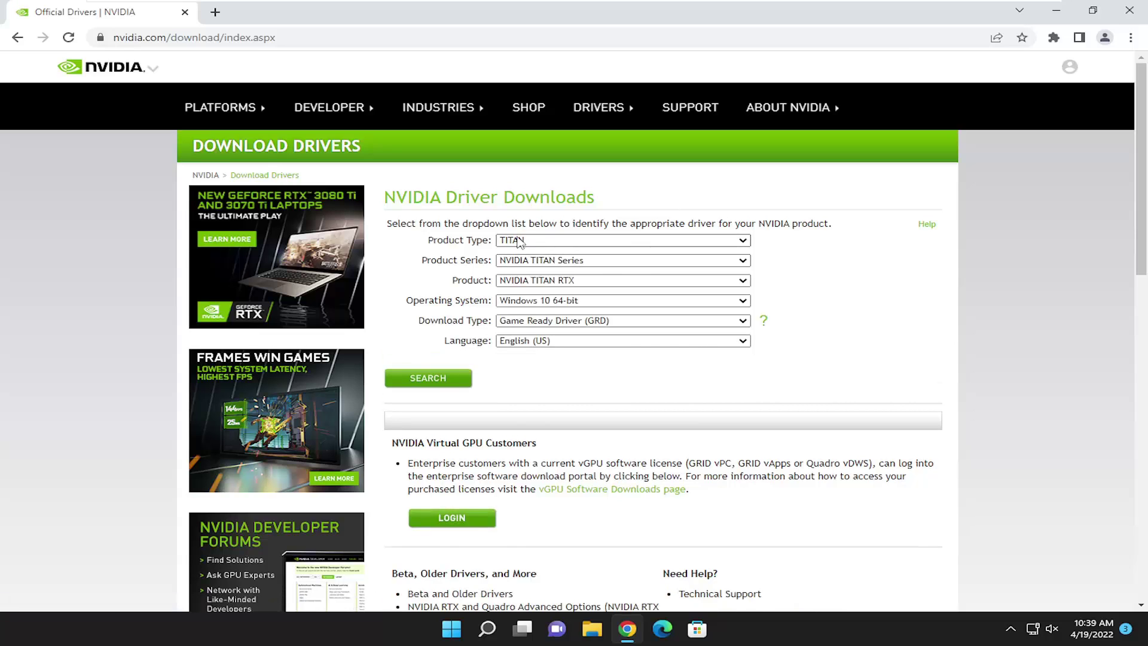
pyautogui.click(543, 240)
pyautogui.click(517, 263)
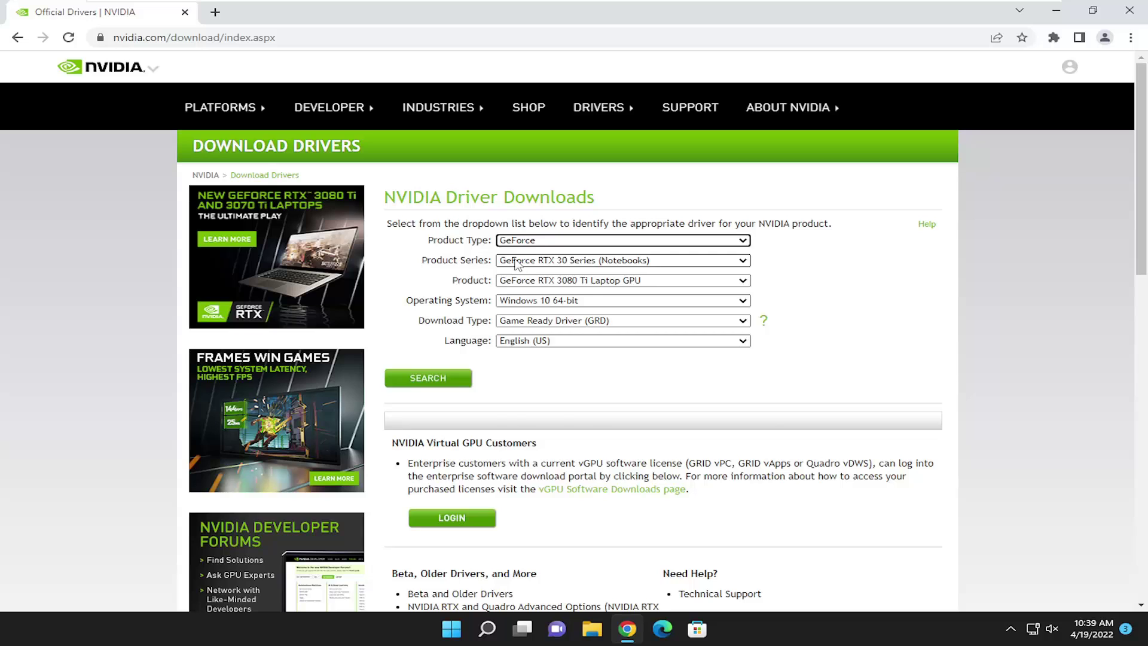
pyautogui.click(517, 264)
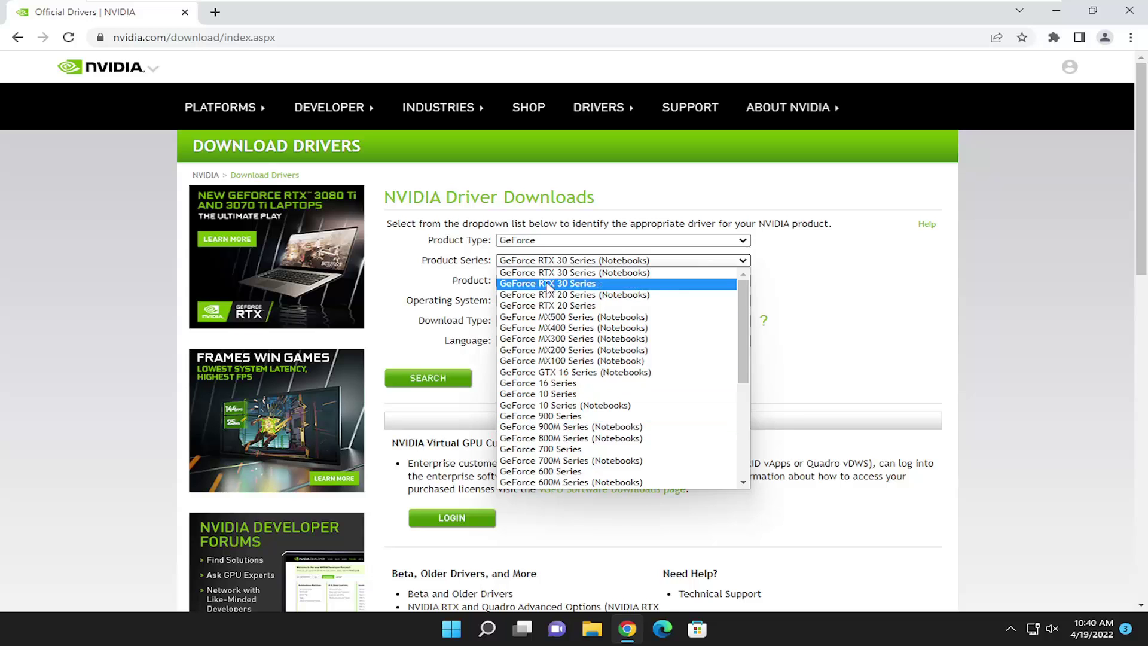
pyautogui.click(548, 286)
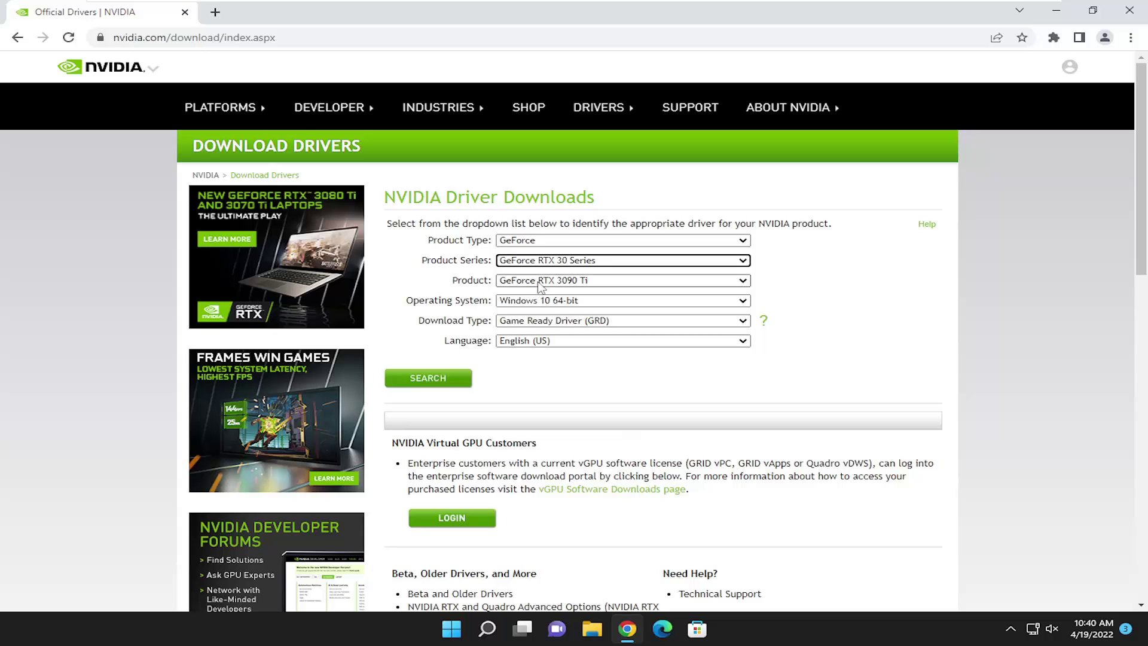
pyautogui.click(541, 280)
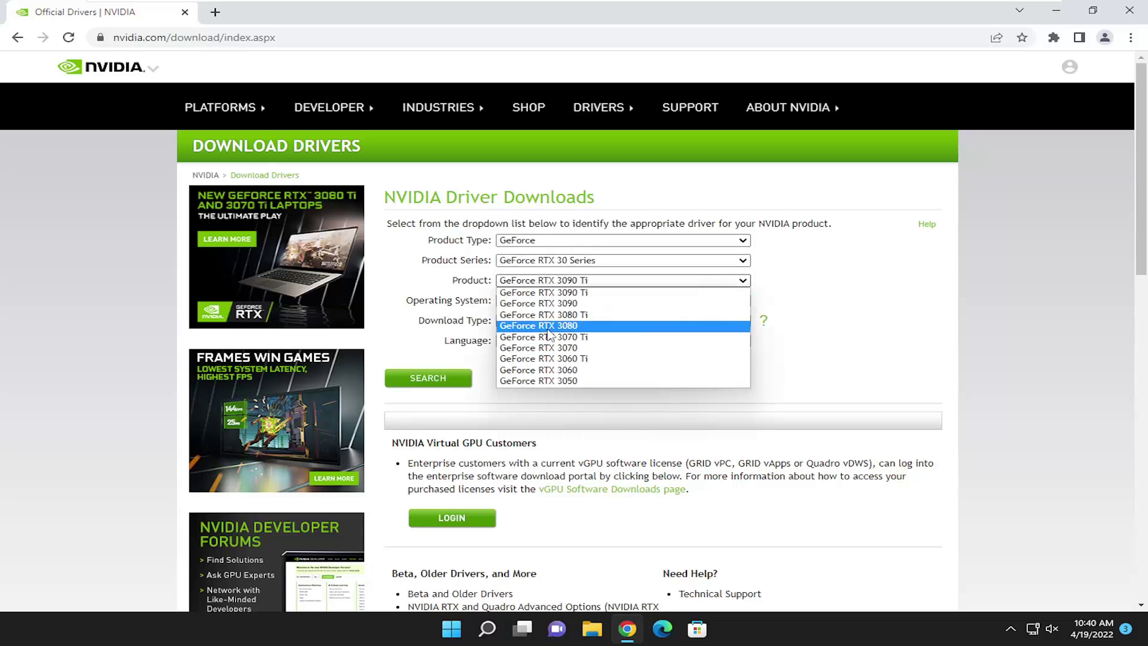
# - Set the operating system to Windows 11
pyautogui.click(551, 371)
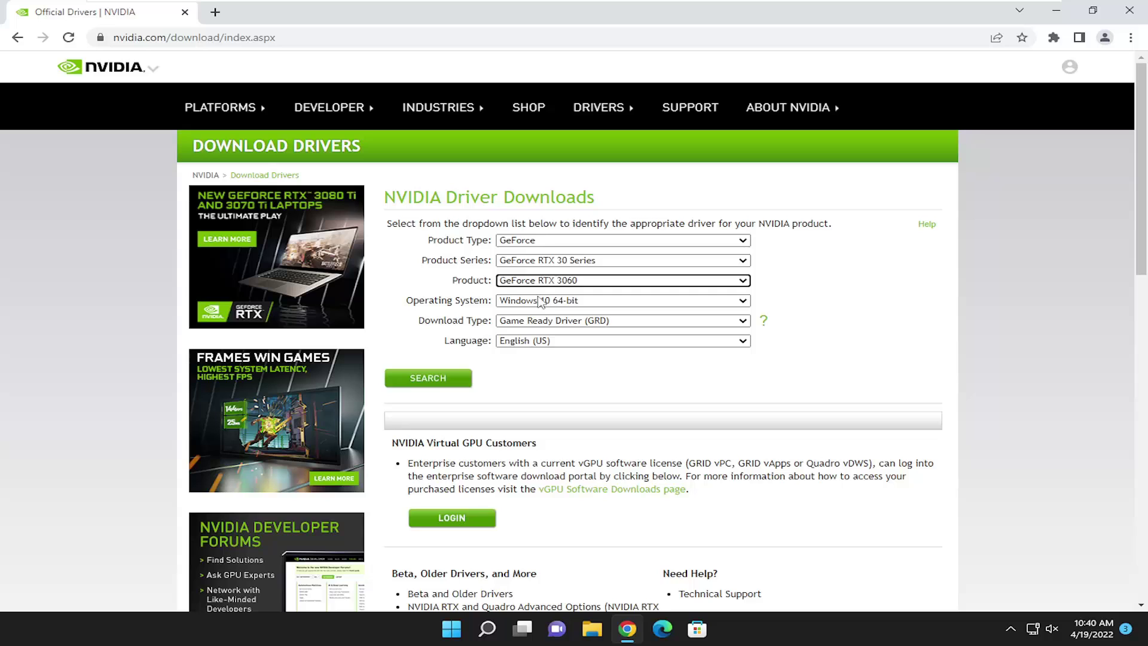
pyautogui.click(536, 301)
pyautogui.click(535, 324)
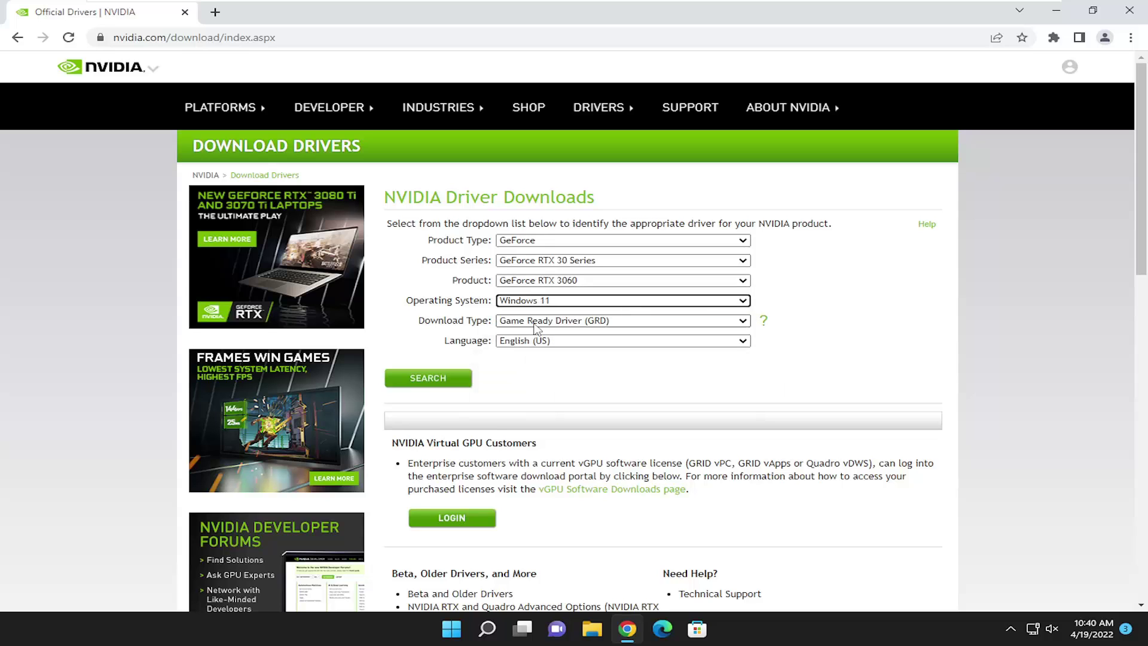
pyautogui.click(523, 304)
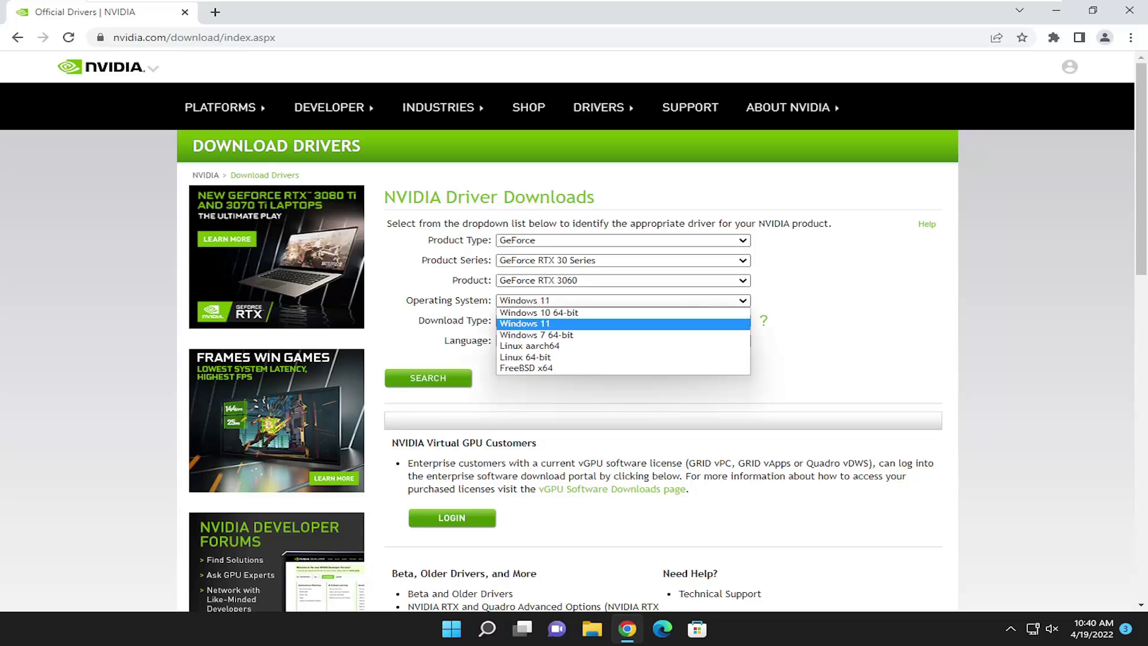
pyautogui.click(536, 323)
pyautogui.click(538, 301)
pyautogui.click(494, 332)
# - Choose Game Ready Driver (GRD) as download type and English (US) as language
pyautogui.click(513, 328)
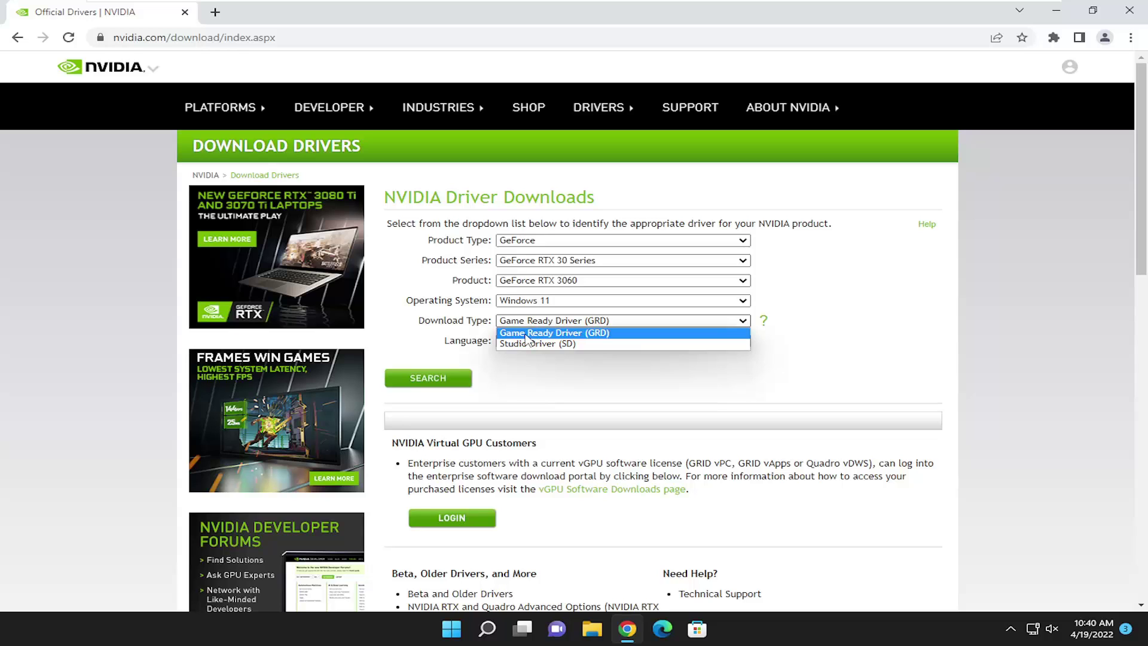
pyautogui.click(526, 338)
pyautogui.click(534, 341)
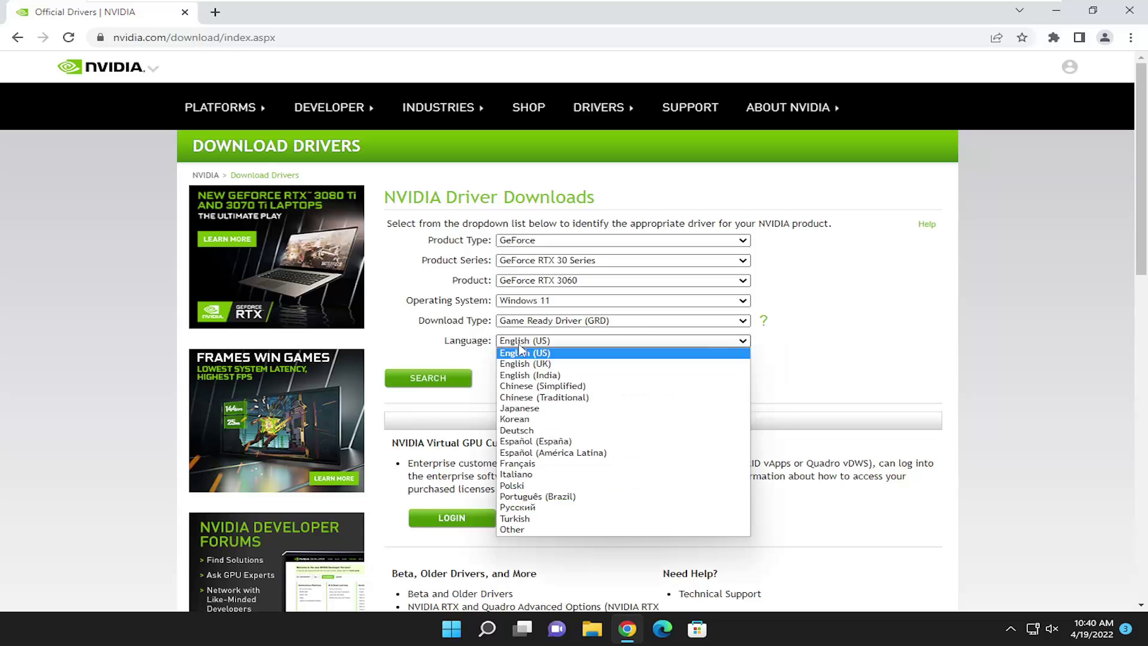
pyautogui.click(517, 344)
pyautogui.click(515, 340)
pyautogui.click(403, 355)
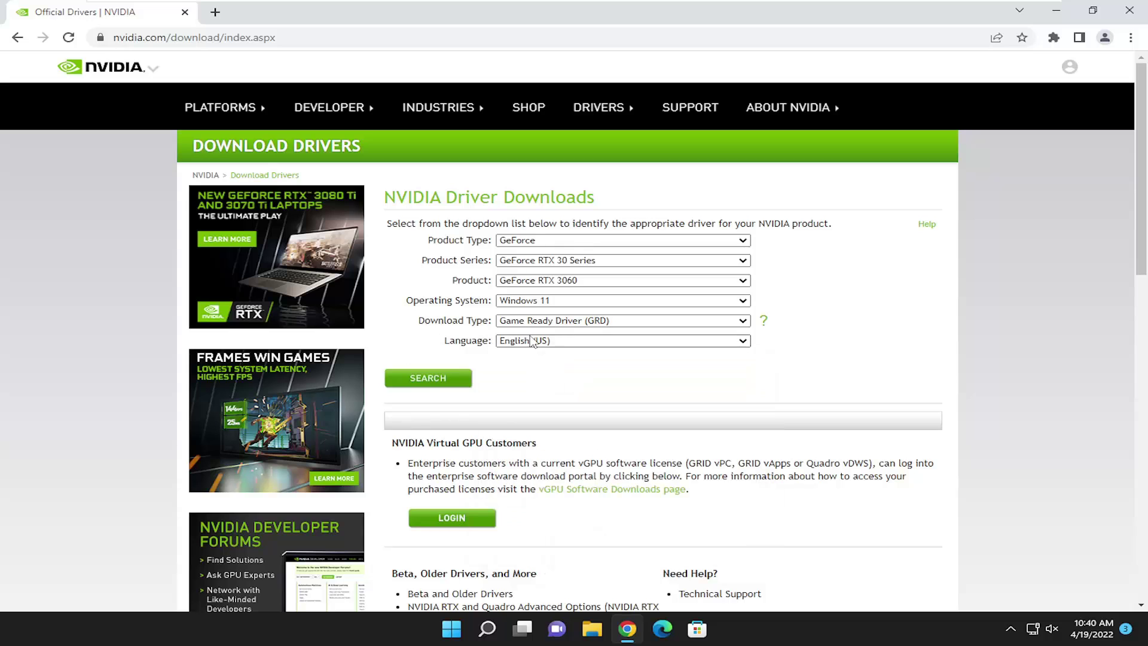
# - Search, download the 787 MB Game Ready Driver 512.15 installer, and open it
pyautogui.click(428, 378)
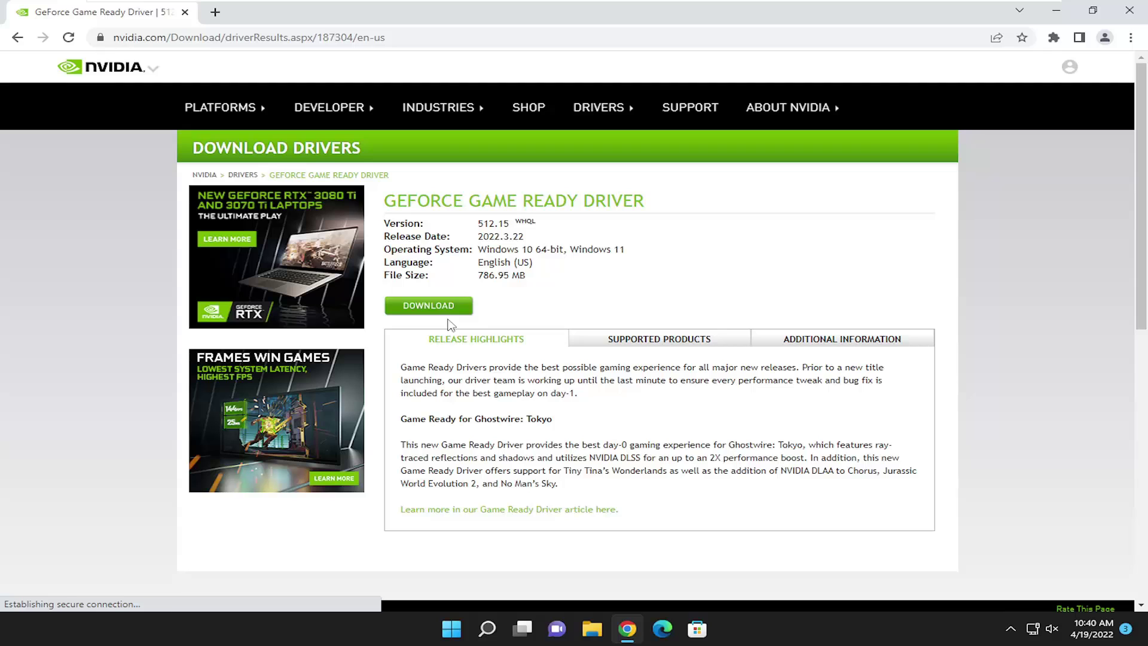
pyautogui.click(440, 305)
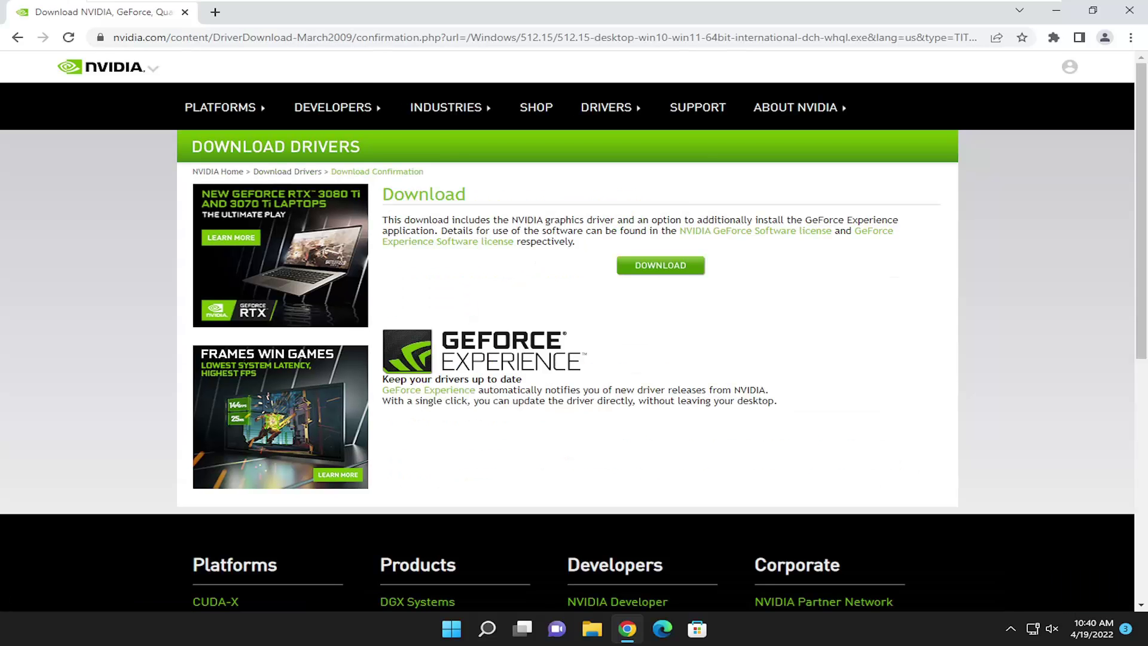
pyautogui.click(662, 265)
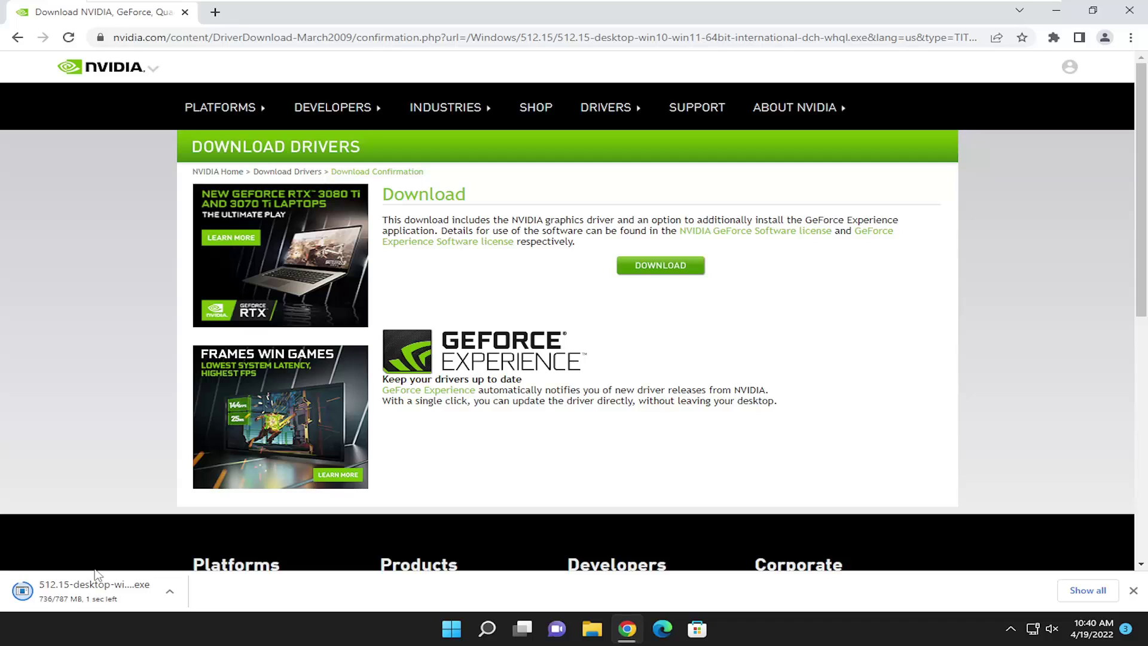
pyautogui.click(88, 593)
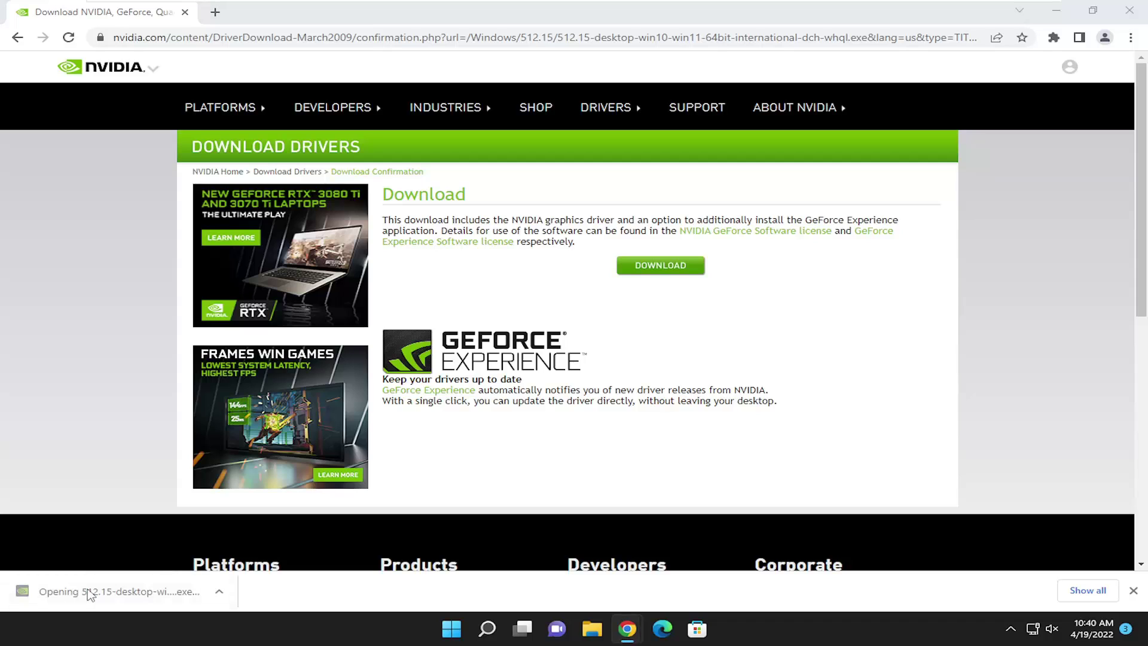
# - Close Chrome and allow NVIDIA Package Launcher through User Account Control
pyautogui.click(1127, 11)
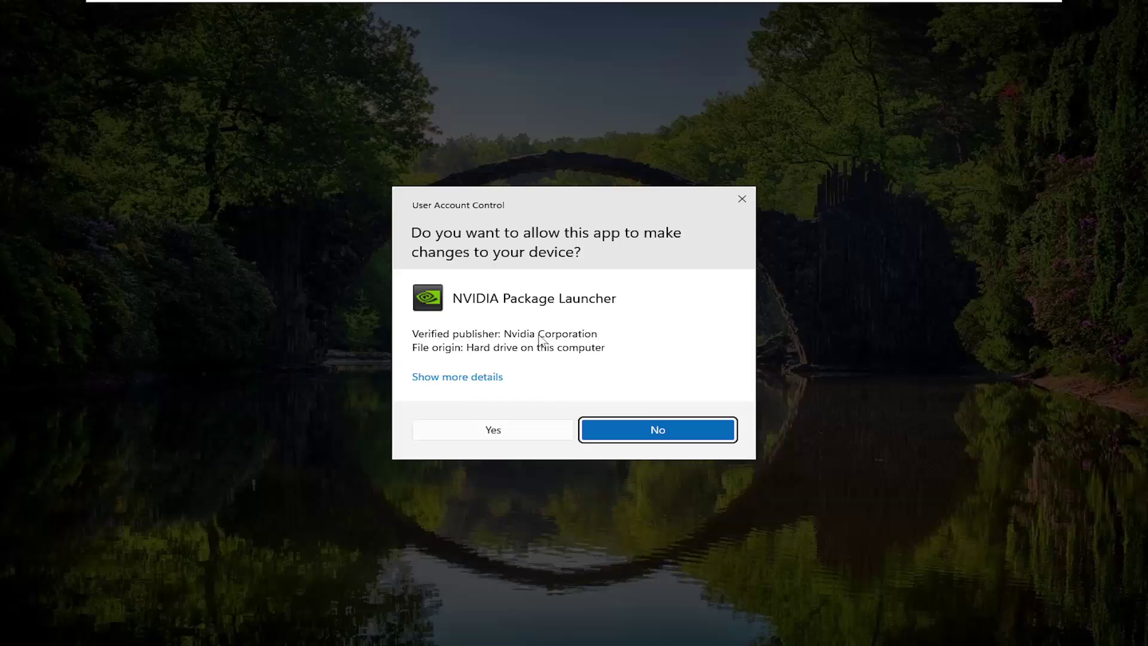
pyautogui.click(475, 429)
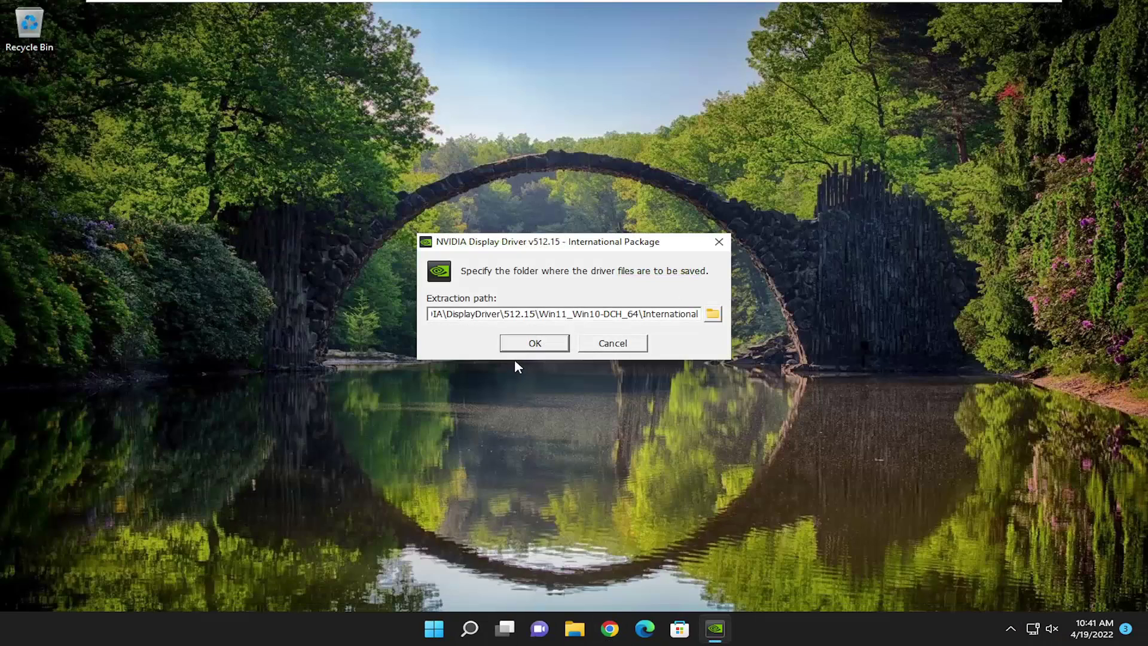
# - Accept the suggested extraction folder for the 512.15 driver files
pyautogui.click(540, 345)
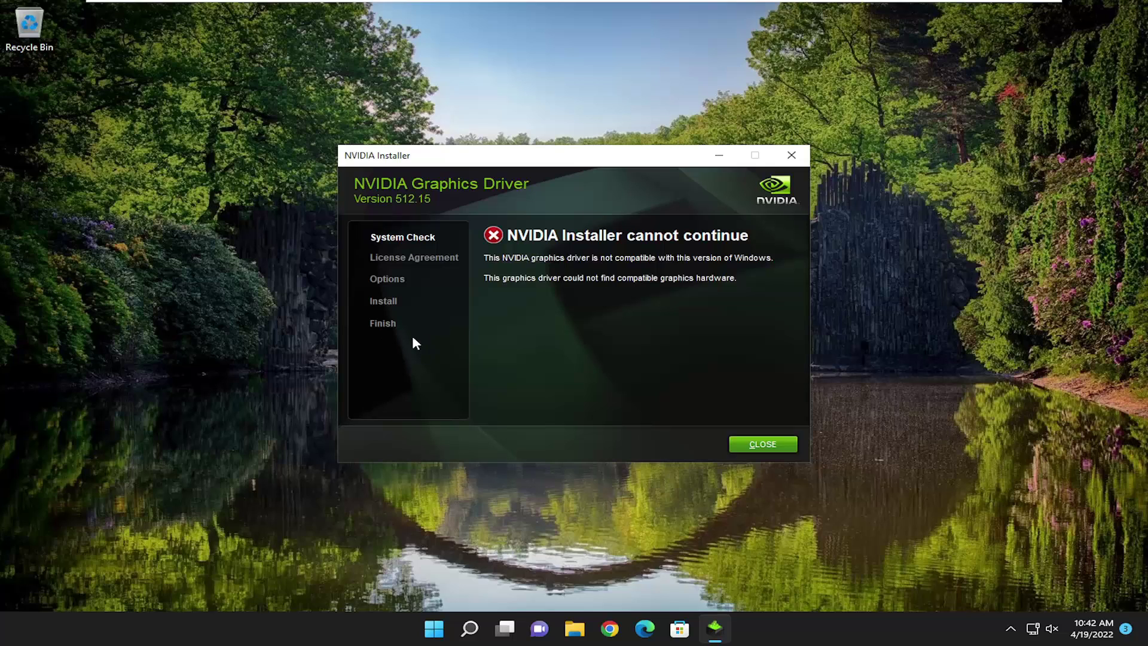
pyautogui.click(747, 443)
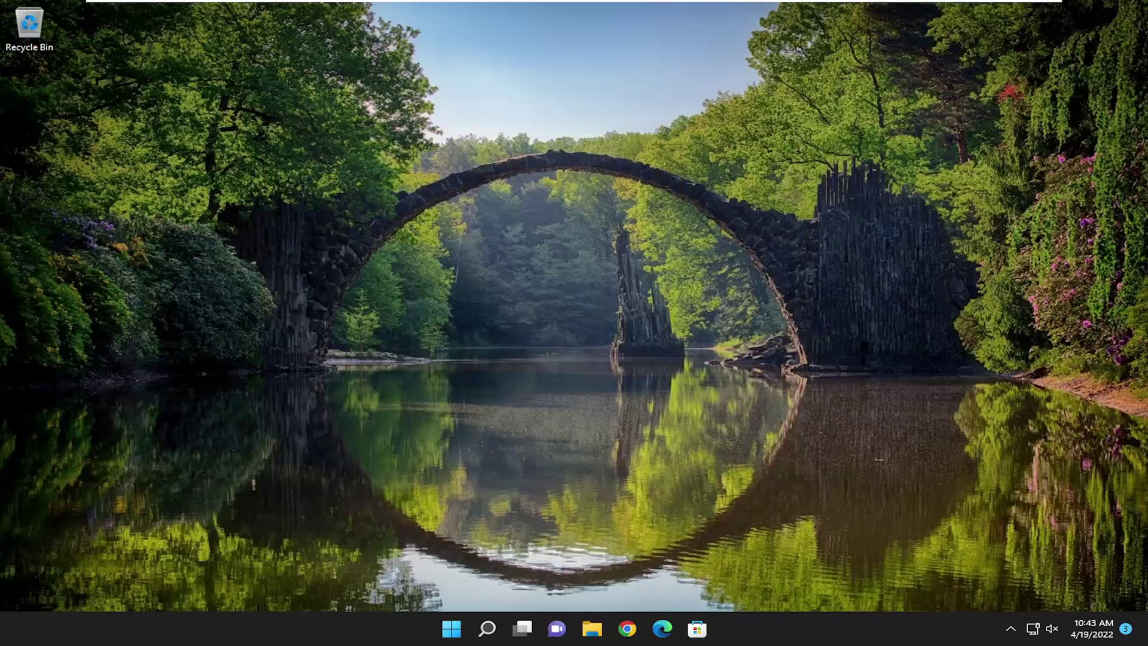